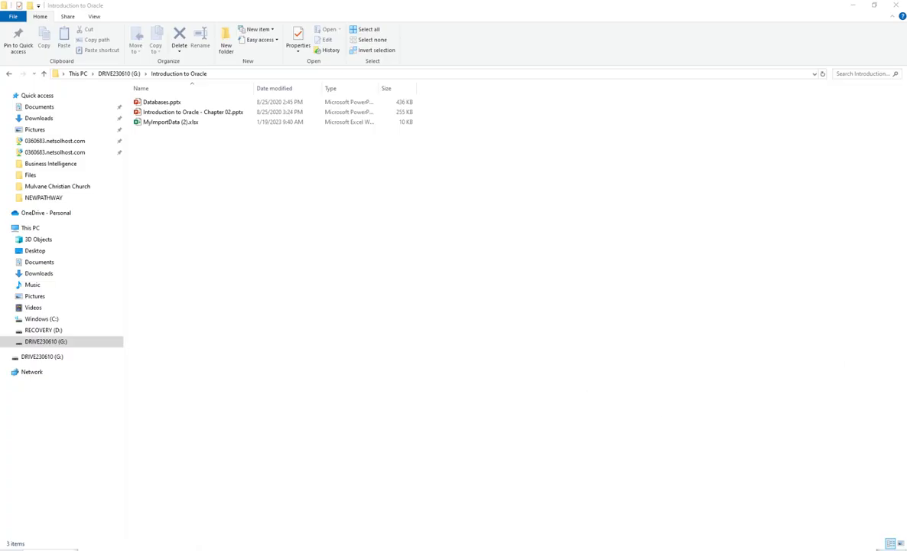
Shrink the Introduction to Oracle folder window, close the Oracle folder window, and switch to Oracle SQL Developer
click(827, 13)
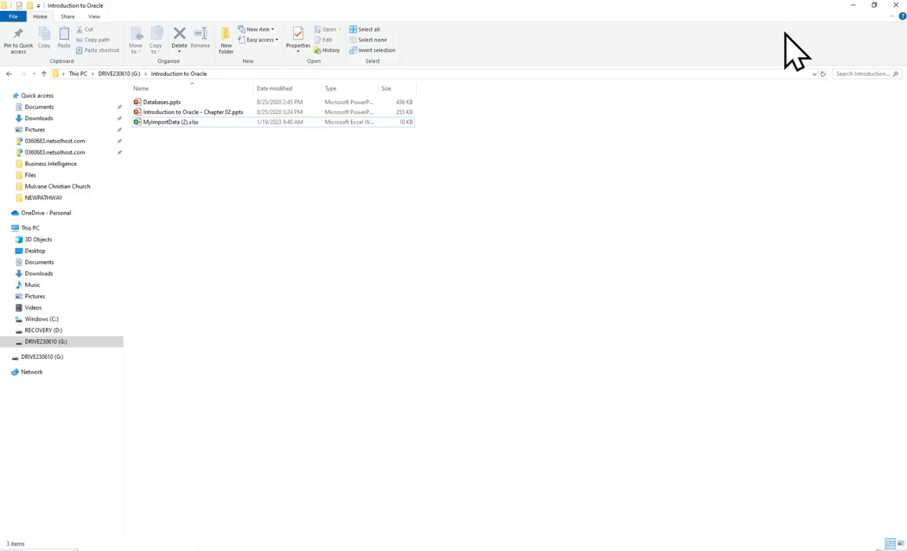
drag(798, 9, 781, 41)
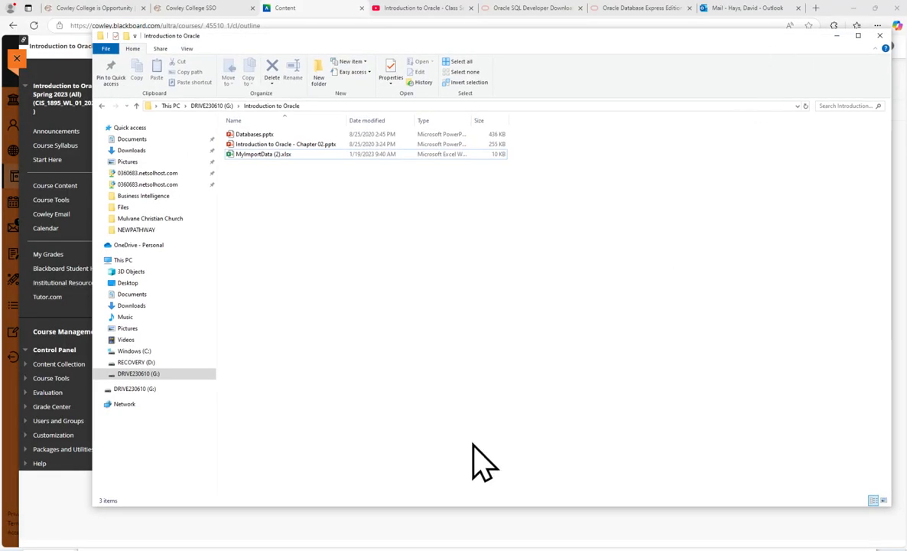
click(427, 548)
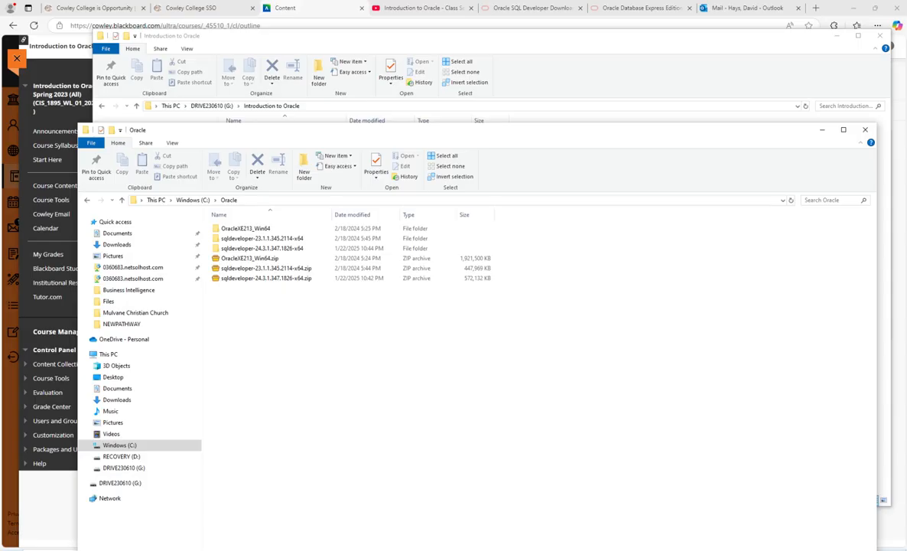
click(865, 130)
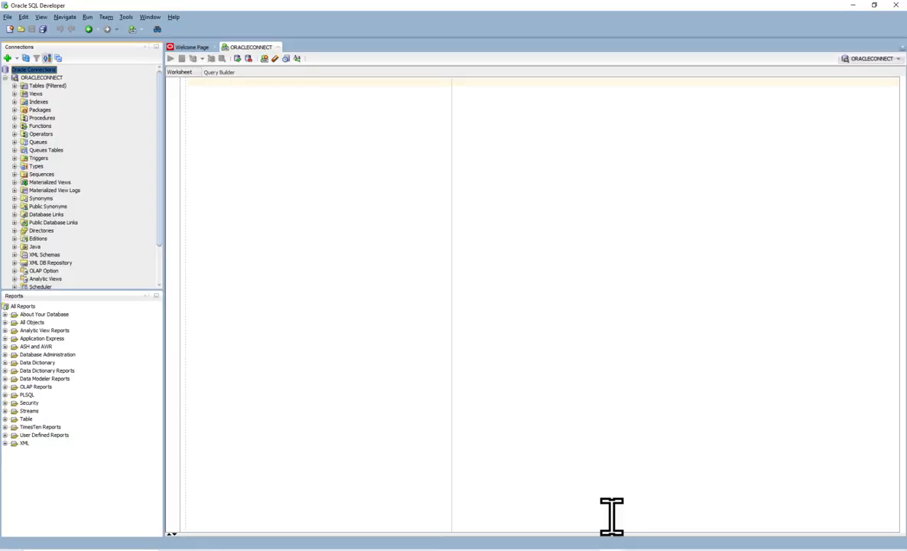
Expand the tables of the ORACLECONNECT connection and start a data import for them
click(13, 87)
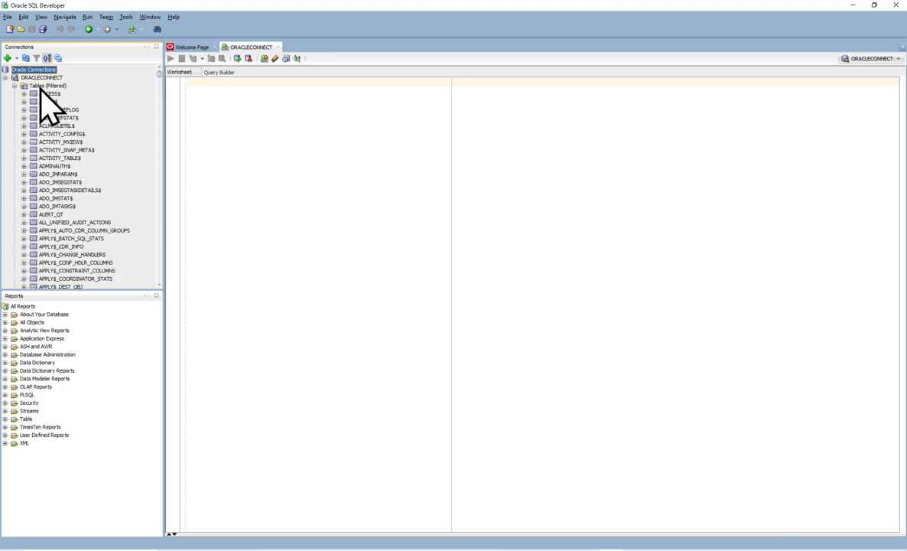
click(39, 87)
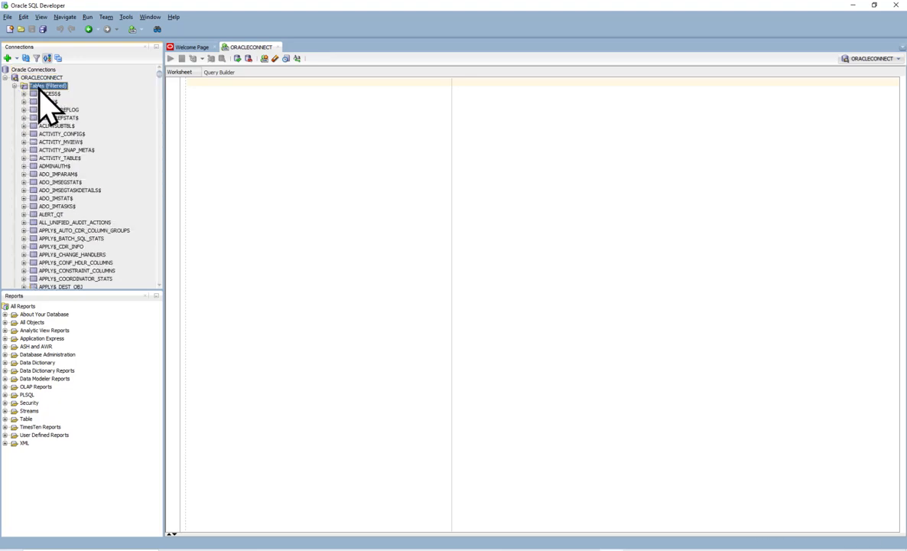
right_click(39, 88)
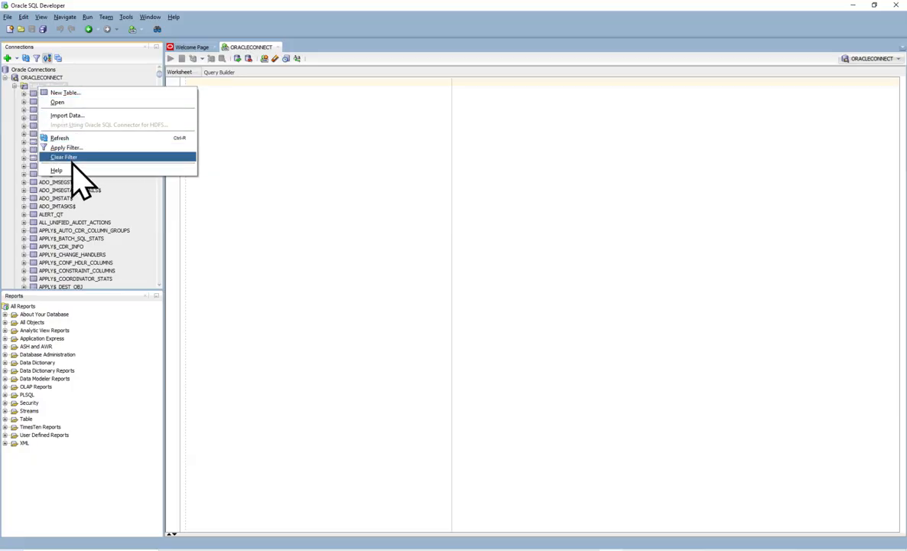
click(77, 116)
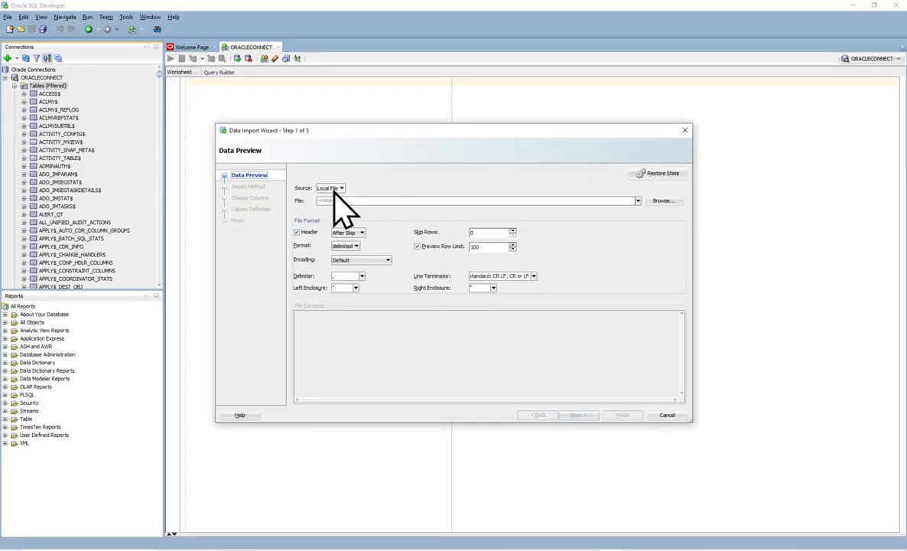
Load MyImportData (2).xlsx from G:\Introduction to Oracle as the import's source file
click(663, 201)
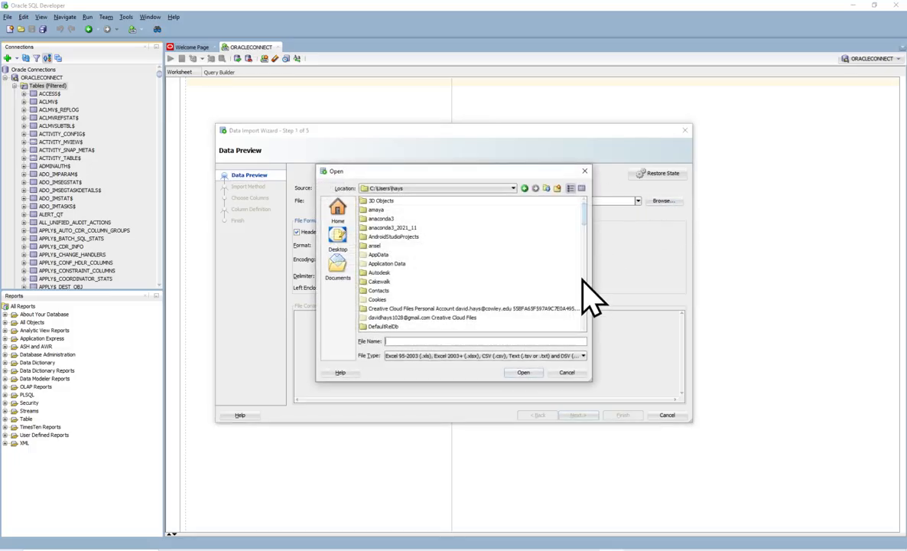
text(G:\Introduction to Oracle)
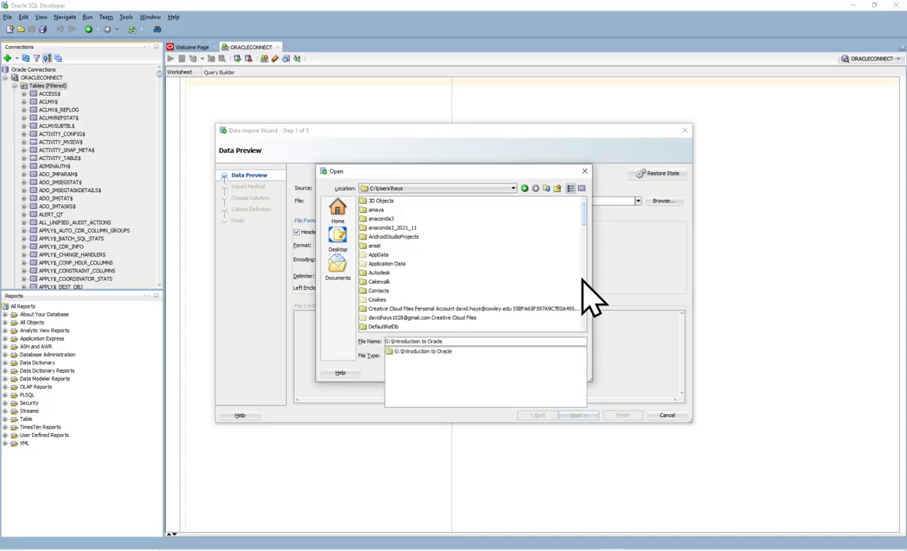
key(Return)
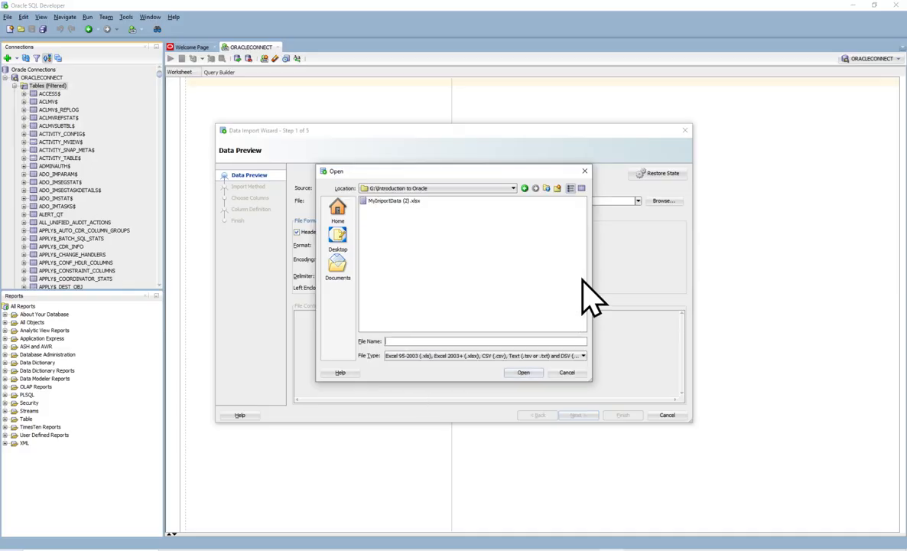
click(418, 201)
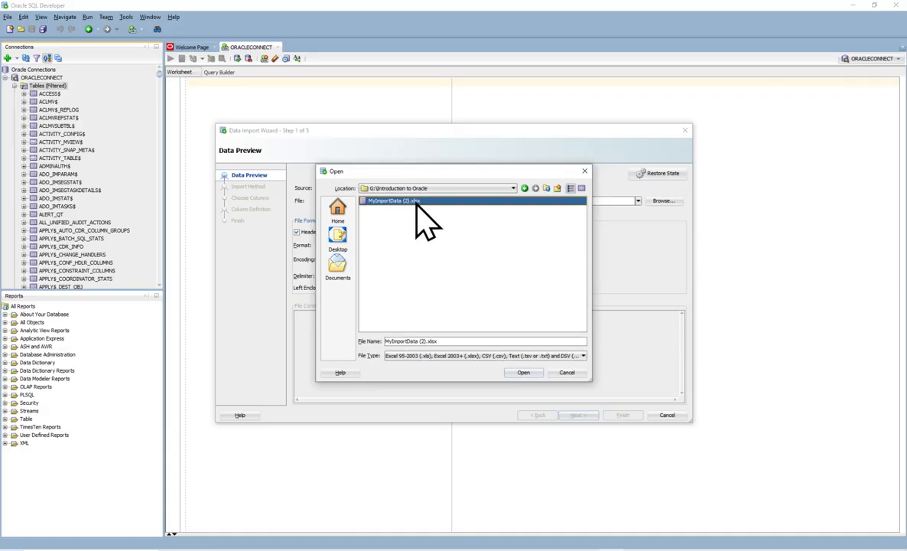
click(526, 373)
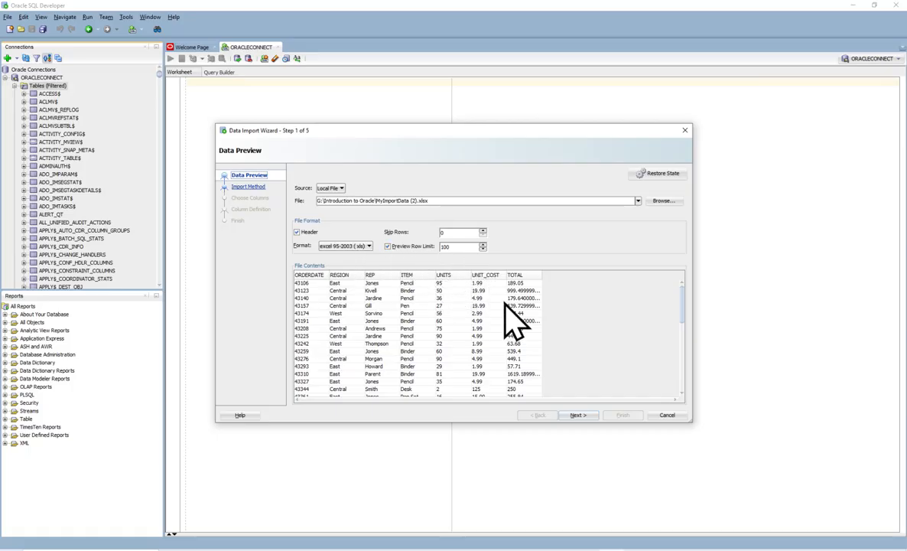
Name the new table MY_SALES with the Insert import method, and accept all seven source columns for import
click(578, 415)
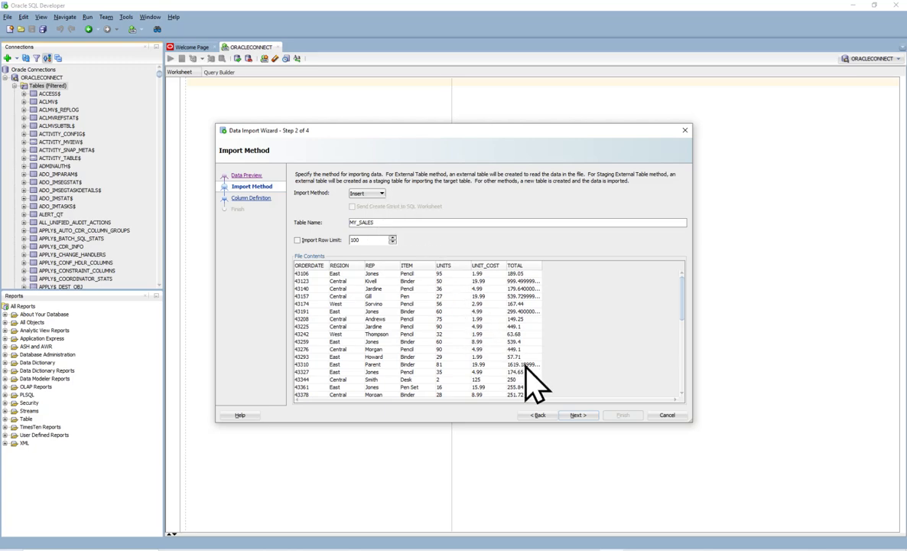
click(579, 416)
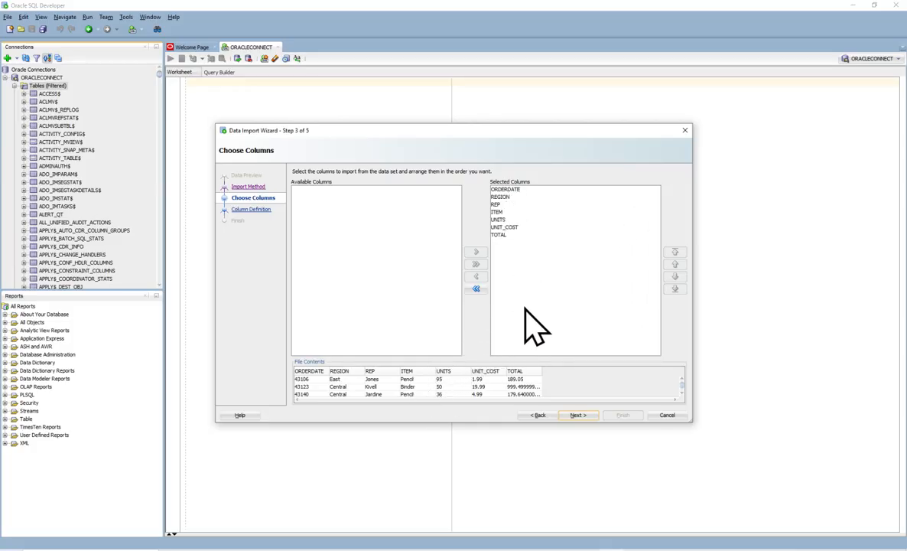
click(577, 415)
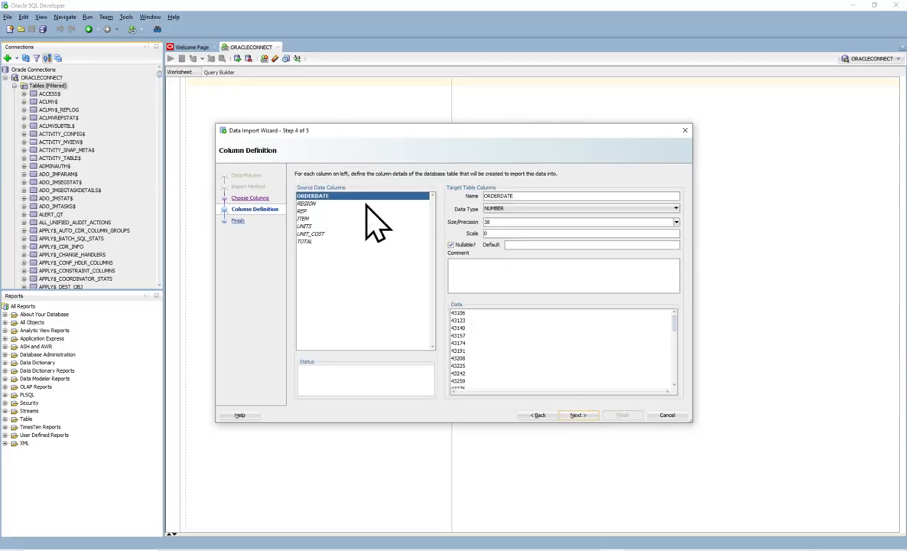
Review the target definitions of the columns from ORDERDATE to UNIT_COST, including the data type choices for ORDERDATE and UNIT_COST
click(511, 210)
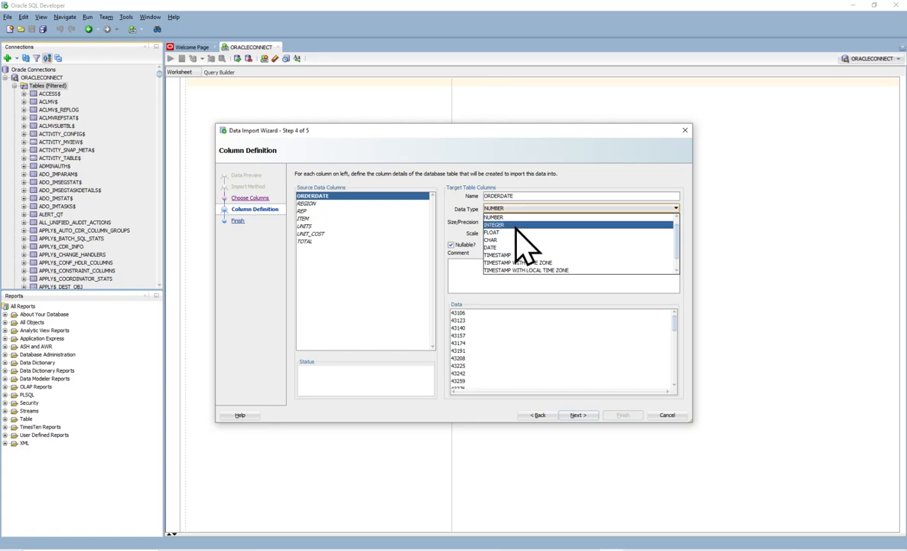
click(525, 132)
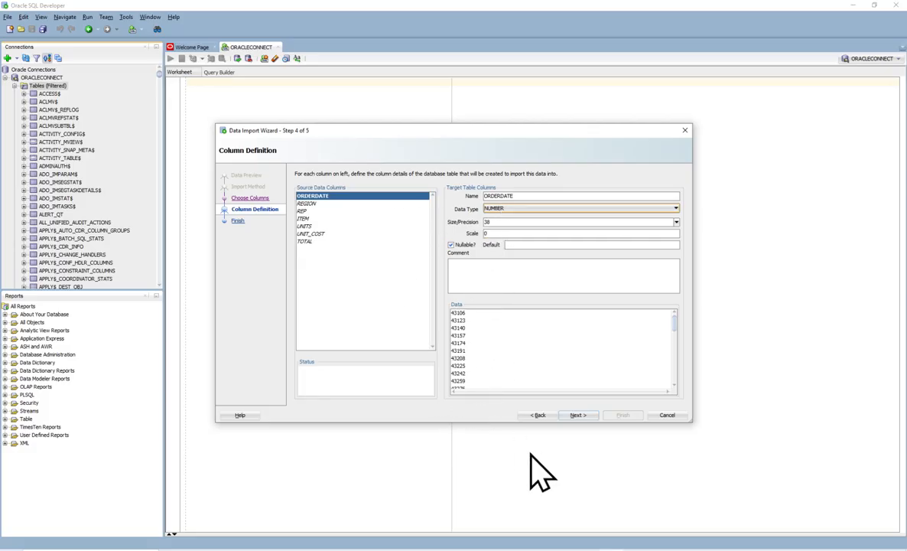
click(539, 415)
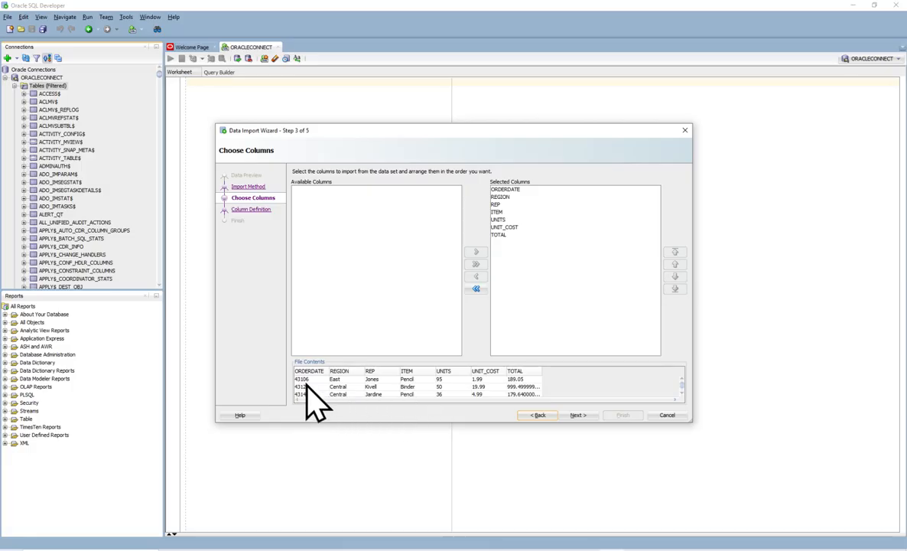
click(578, 416)
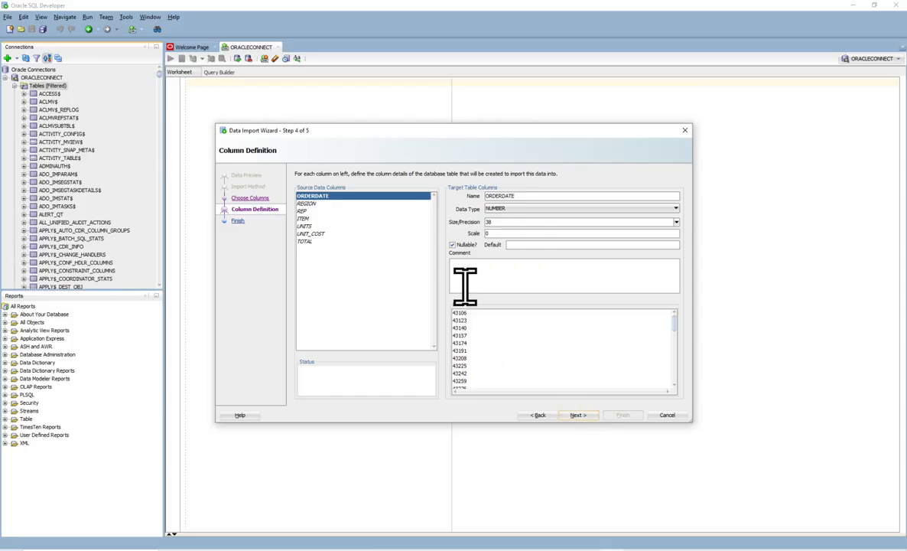
click(311, 203)
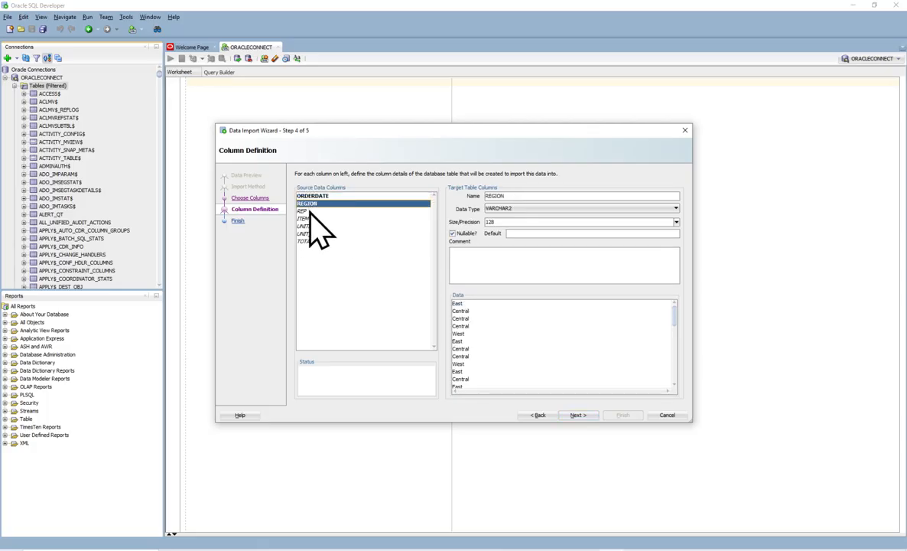
click(310, 212)
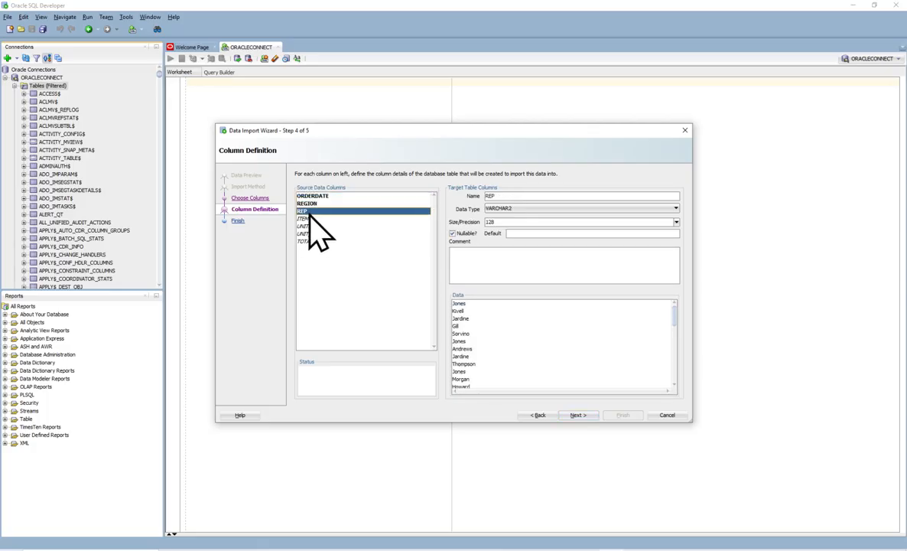
click(309, 221)
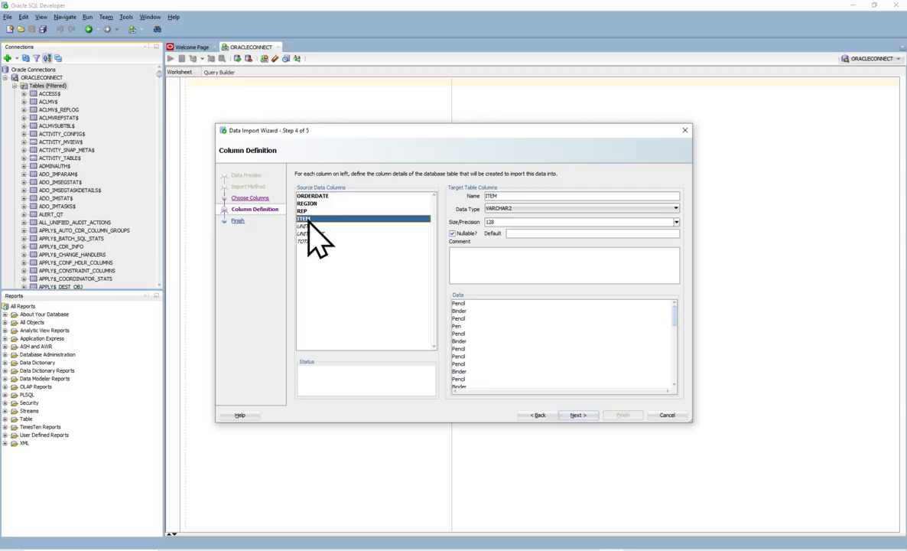
click(311, 228)
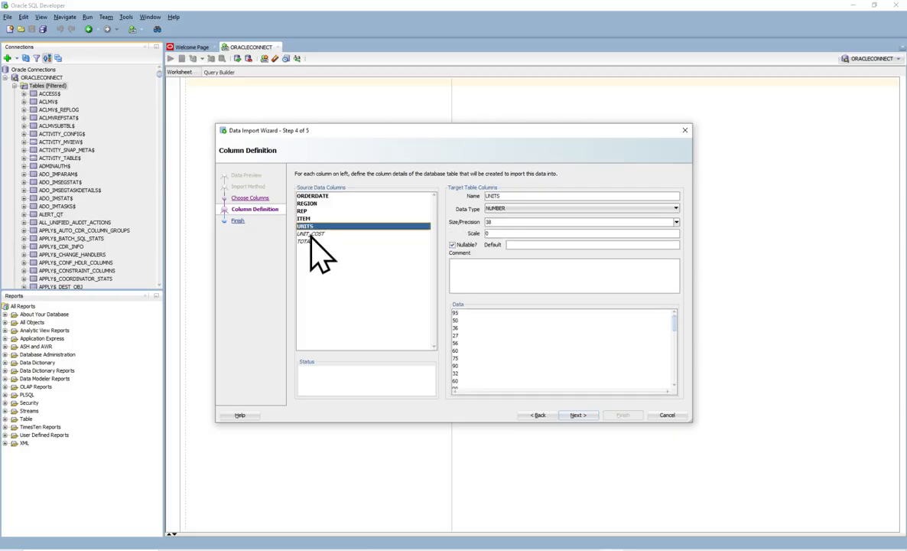
click(309, 235)
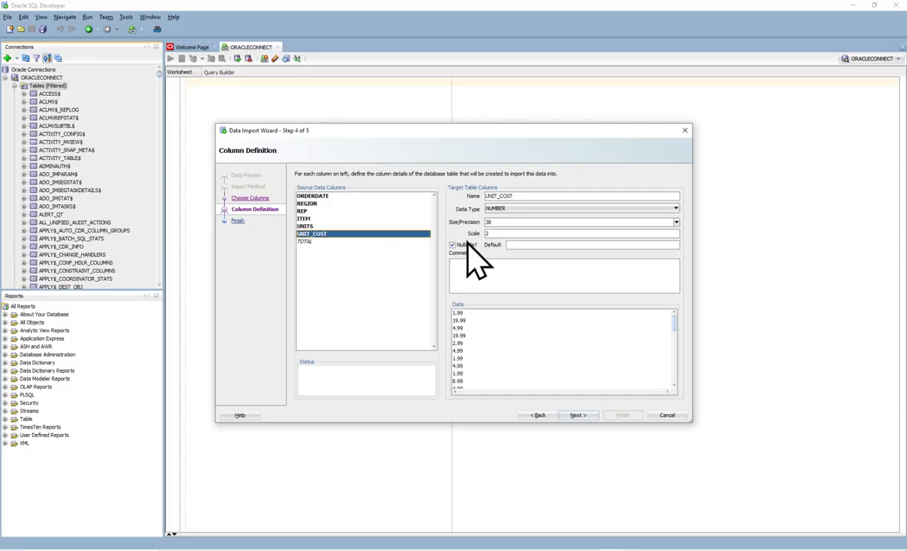
click(494, 210)
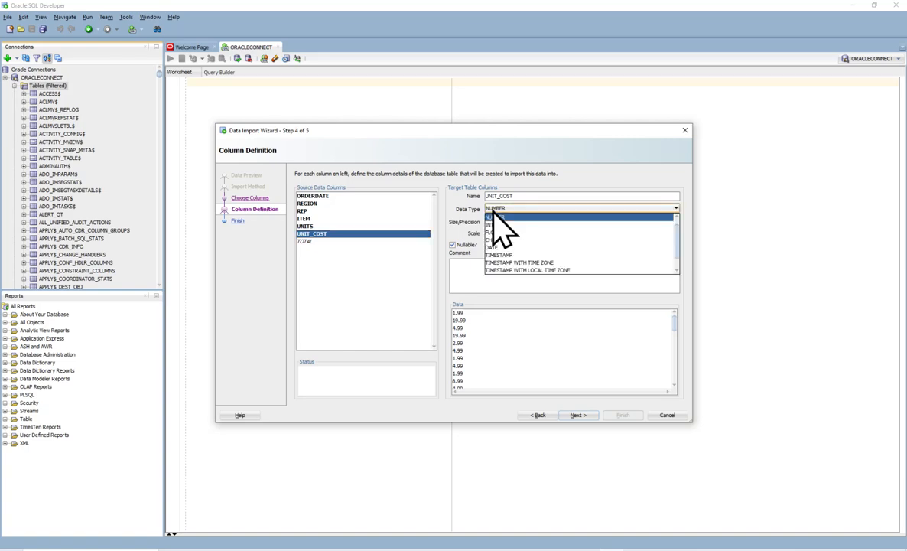
click(453, 229)
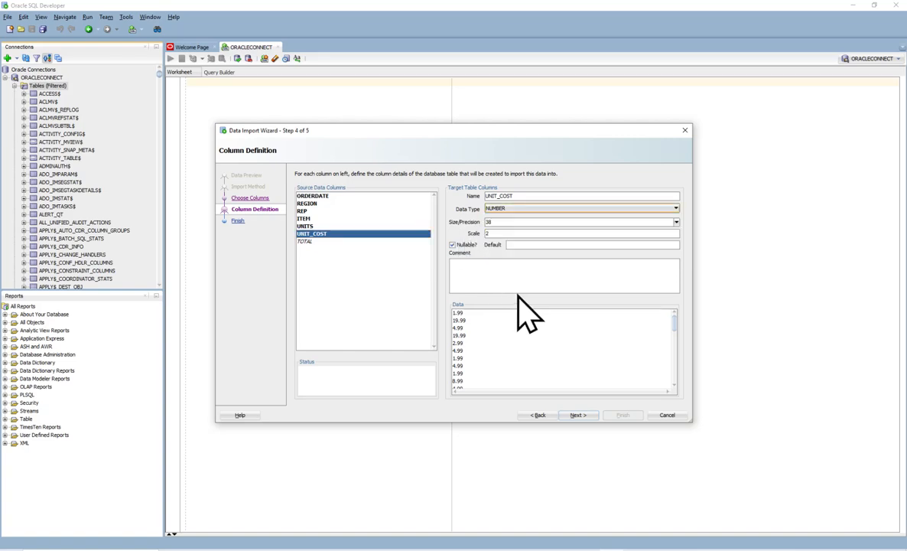
Accept the column definitions and run the import to its end, dismissing the completion message
click(578, 415)
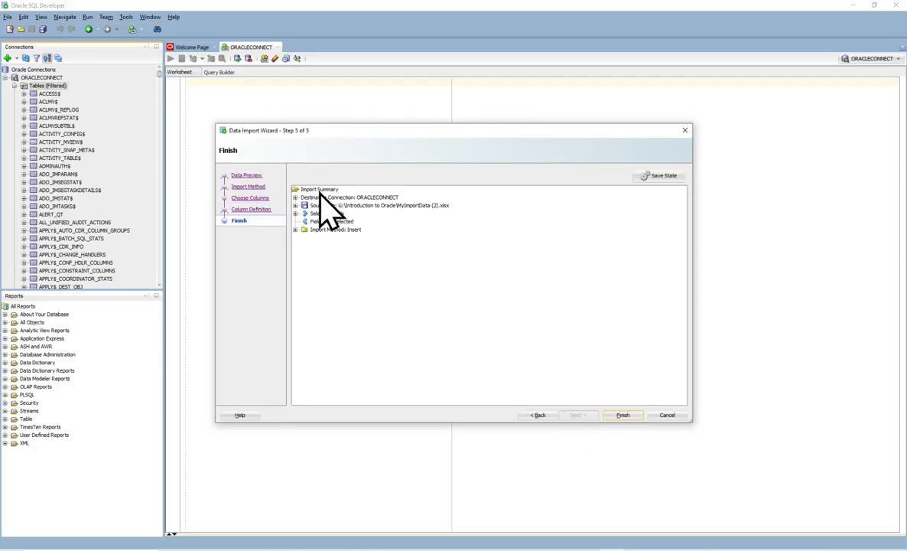
click(621, 415)
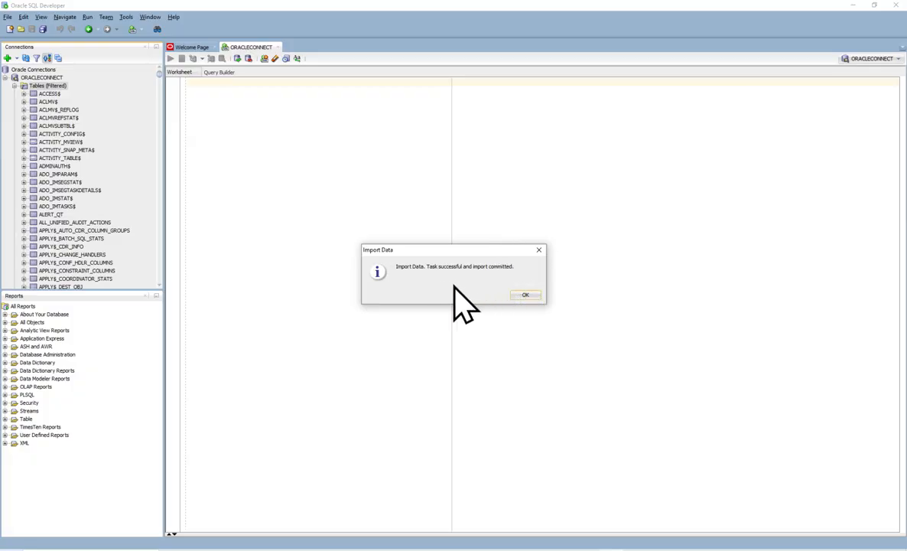
click(527, 297)
Look through the ORACLECONNECT table list and clear the filter applied to it
scroll(99, 145, down, 3)
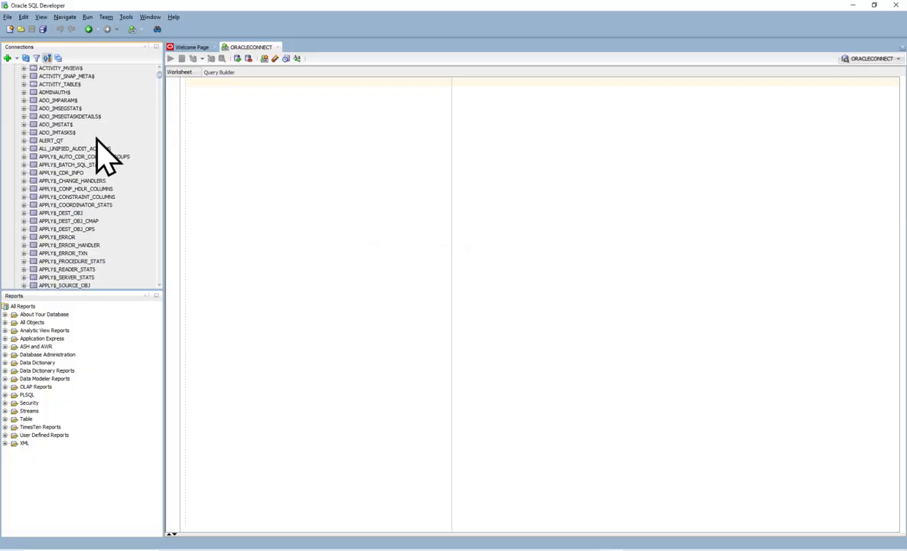
scroll(98, 140, down, 20)
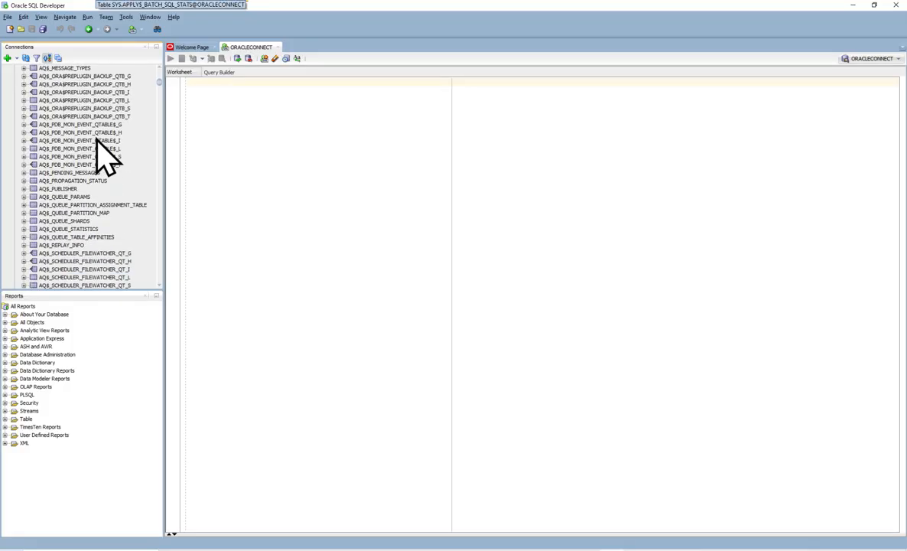
scroll(97, 141, down, 8)
scroll(97, 140, up, 17)
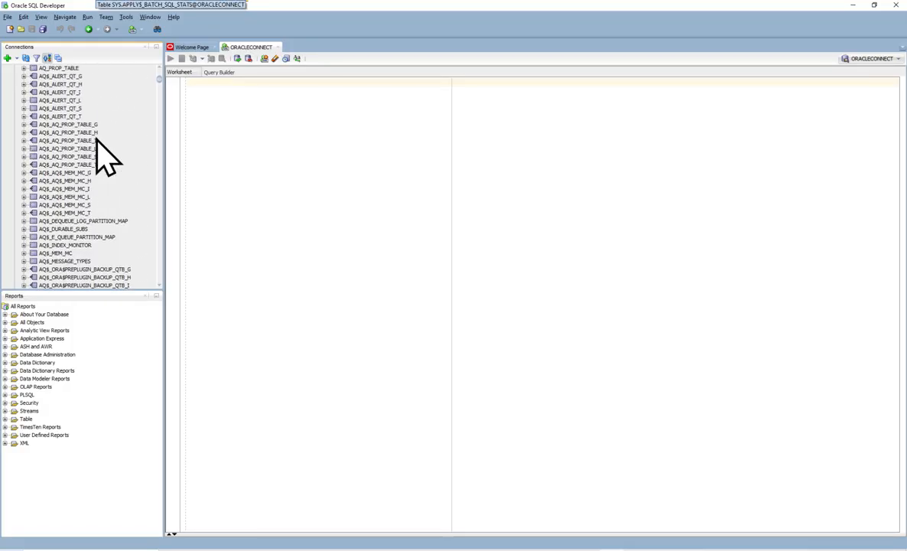
scroll(105, 158, up, 15)
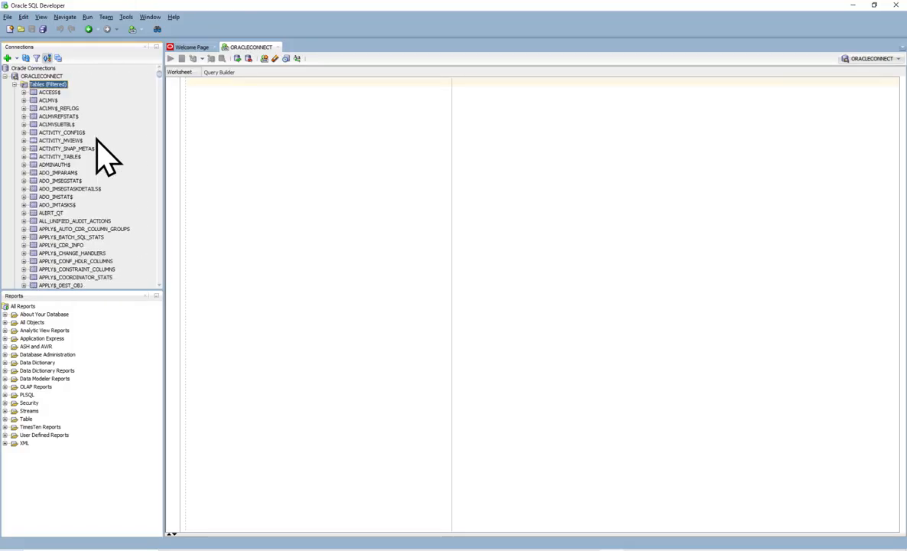
right_click(54, 86)
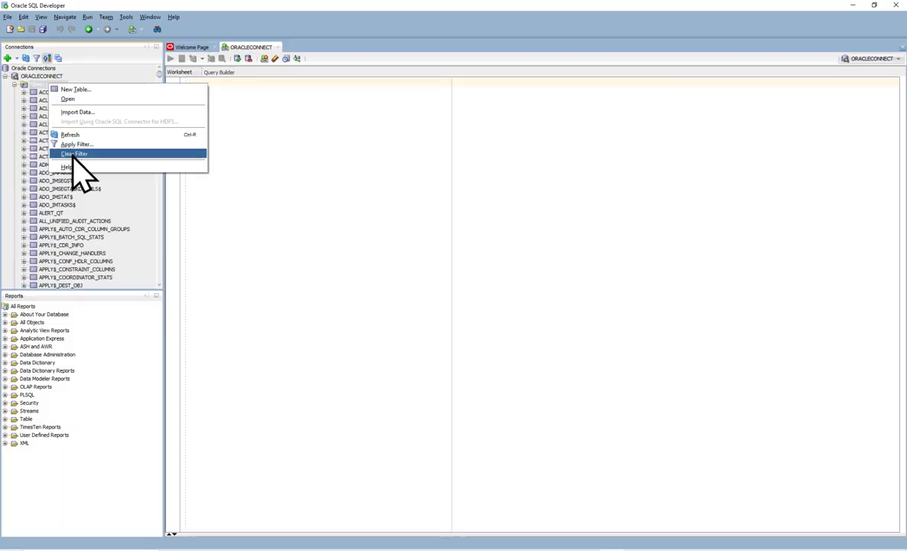
click(77, 154)
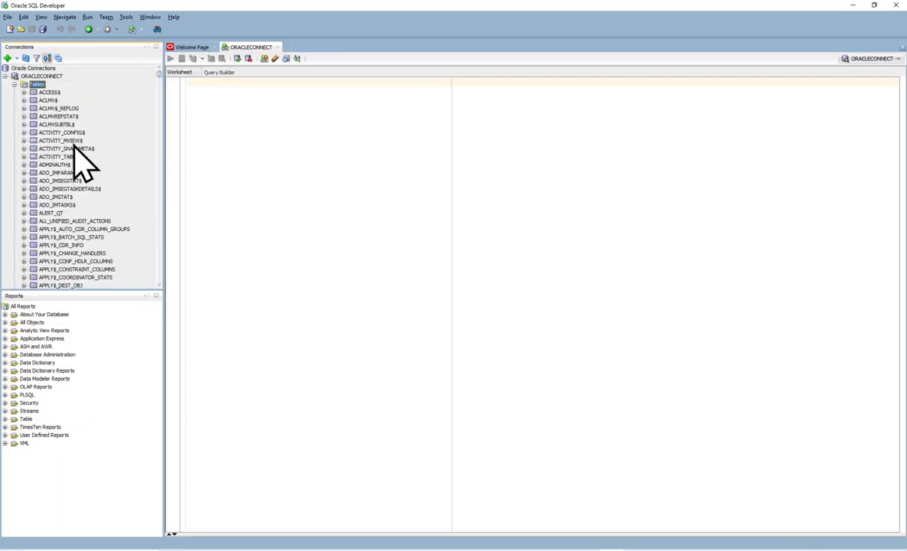
Filter the ORACLECONNECT tables to names LIKE MY%, and open the MY_SALES table to view its columns and data
right_click(40, 87)
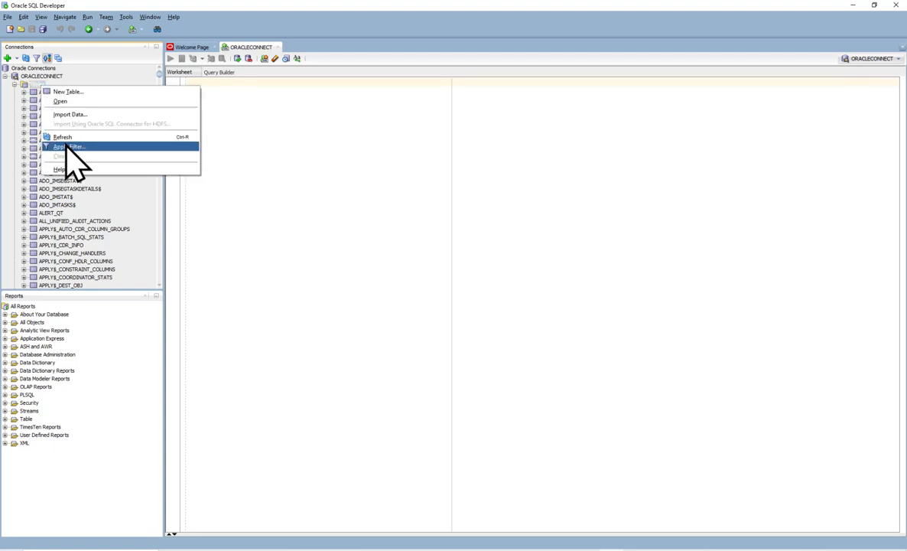
click(74, 147)
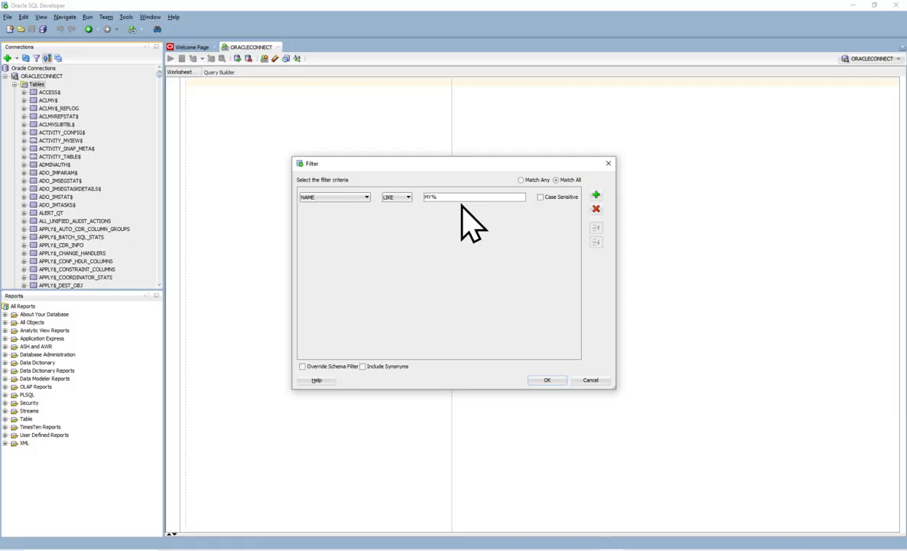
click(556, 381)
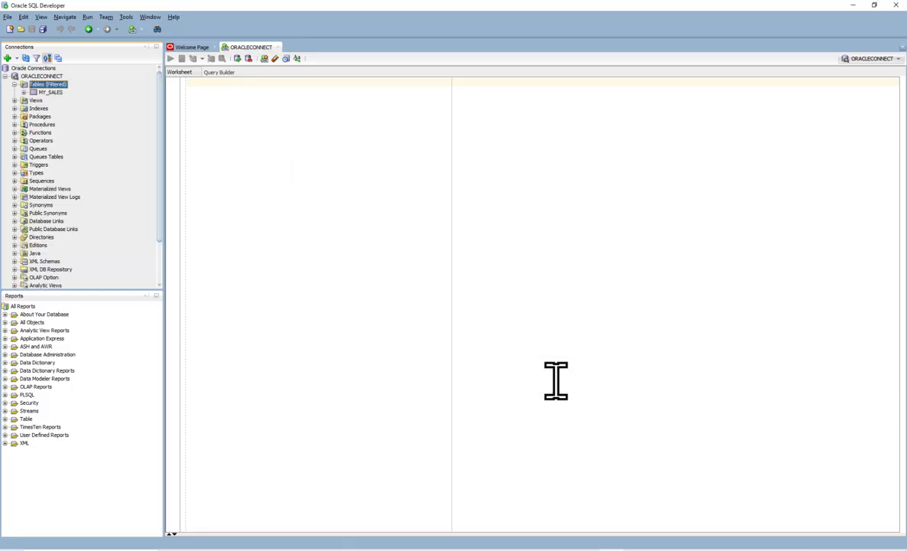
double_click(46, 92)
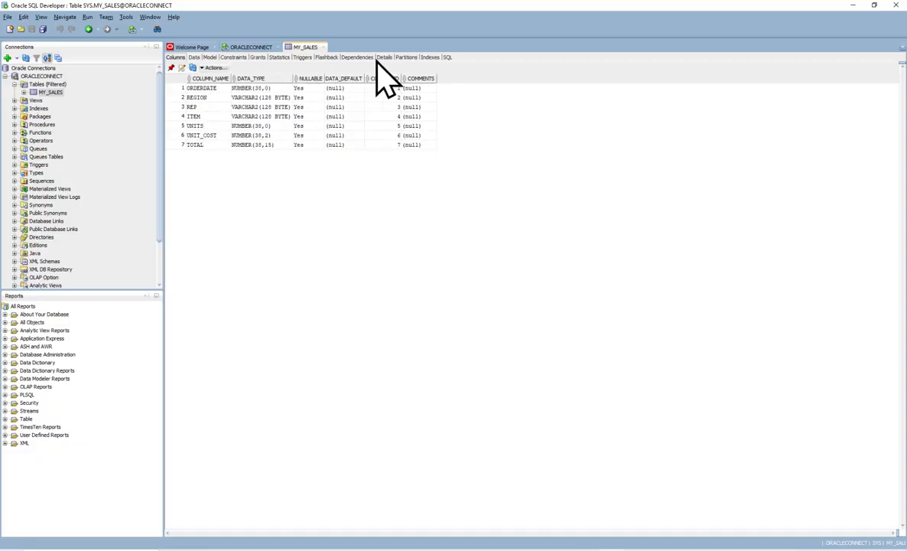
click(196, 58)
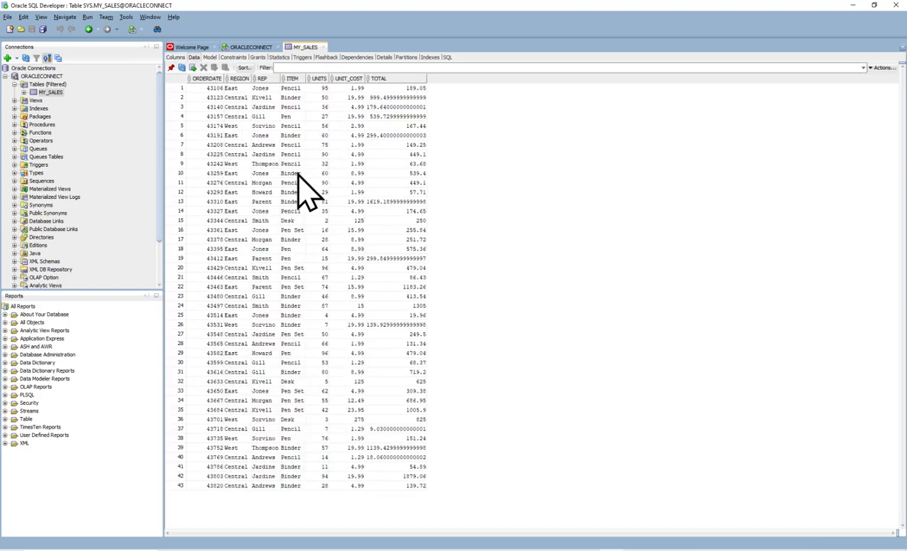
Create a new SQL file from the Database Files category, keeping the name Untitled2.sql and the proposed directory
click(8, 17)
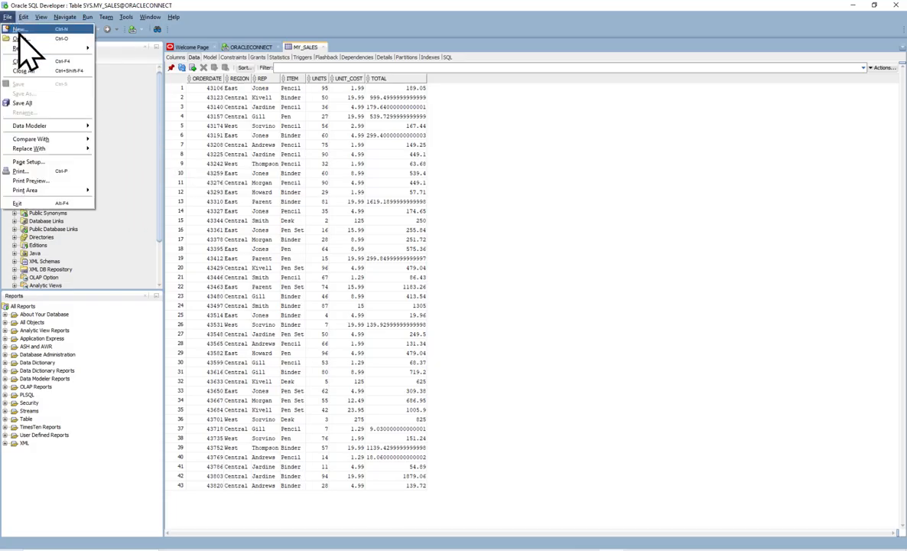
click(18, 29)
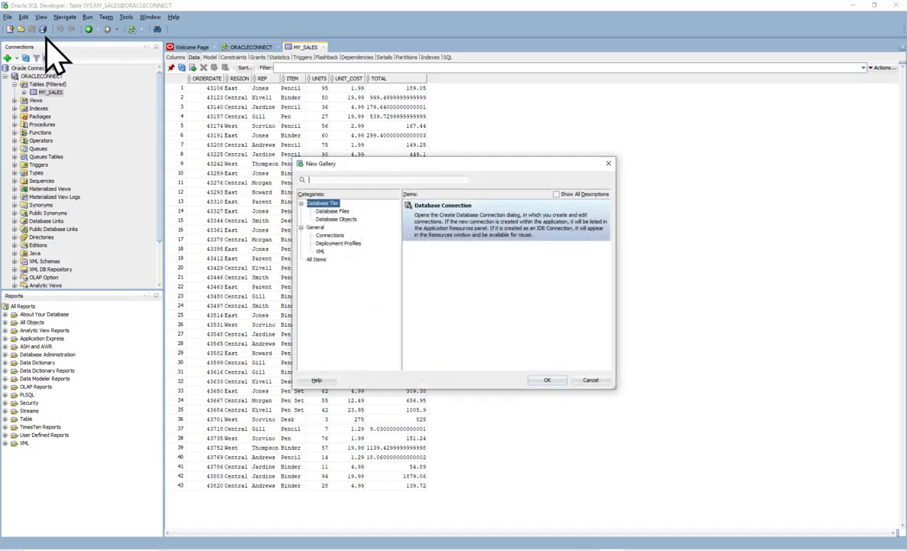
click(333, 212)
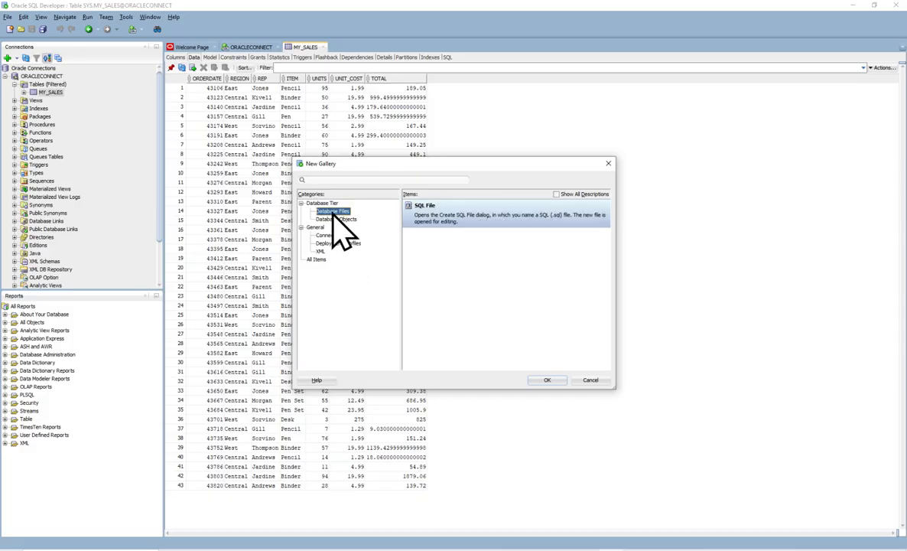
click(429, 219)
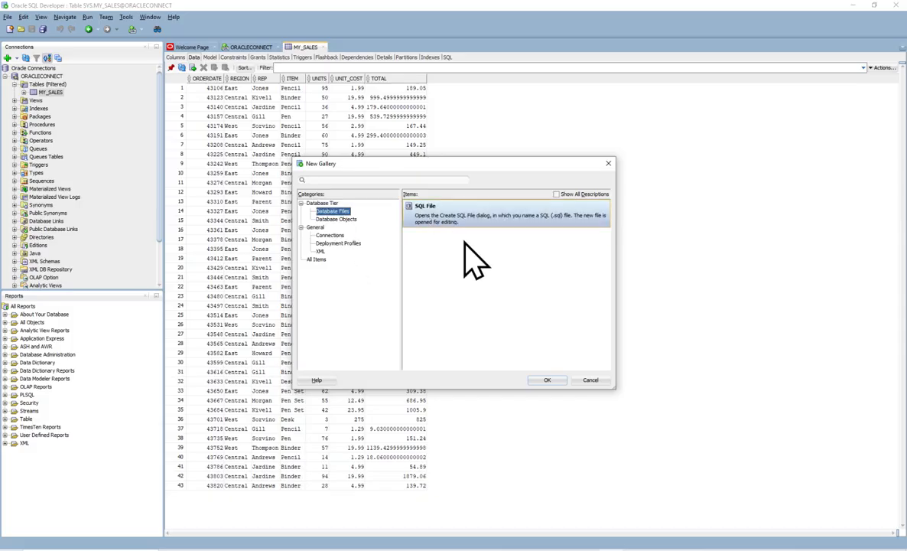
click(550, 380)
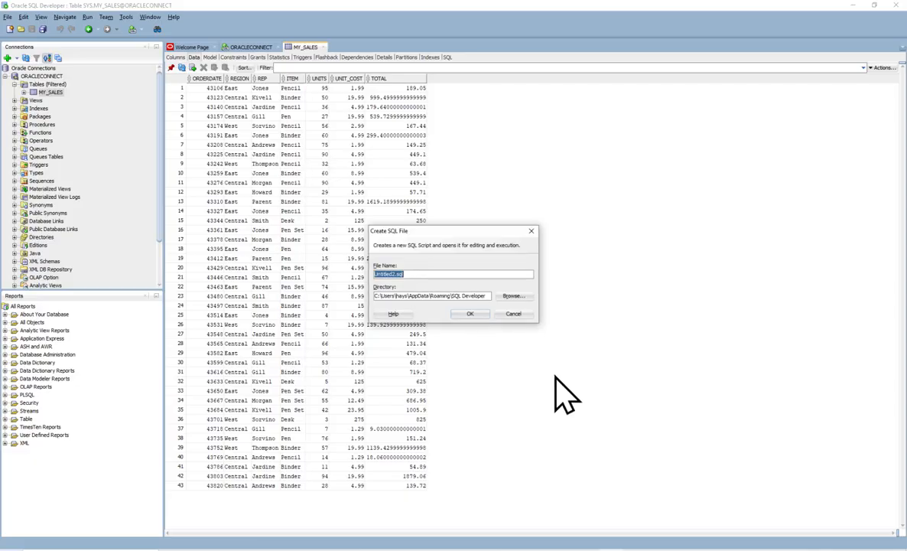
click(472, 314)
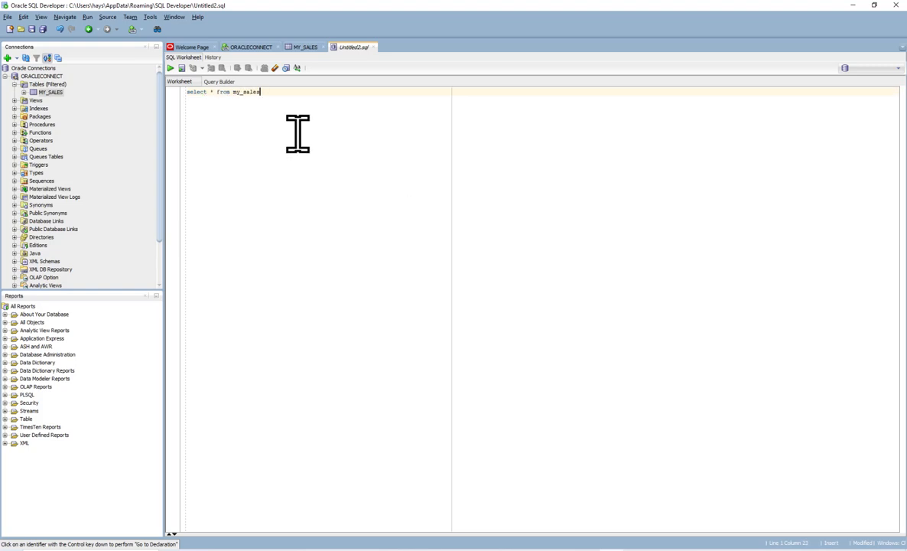
Run the query "select * from my_sales" in the new SQL file using the ORACLECONNECT connection
click(170, 68)
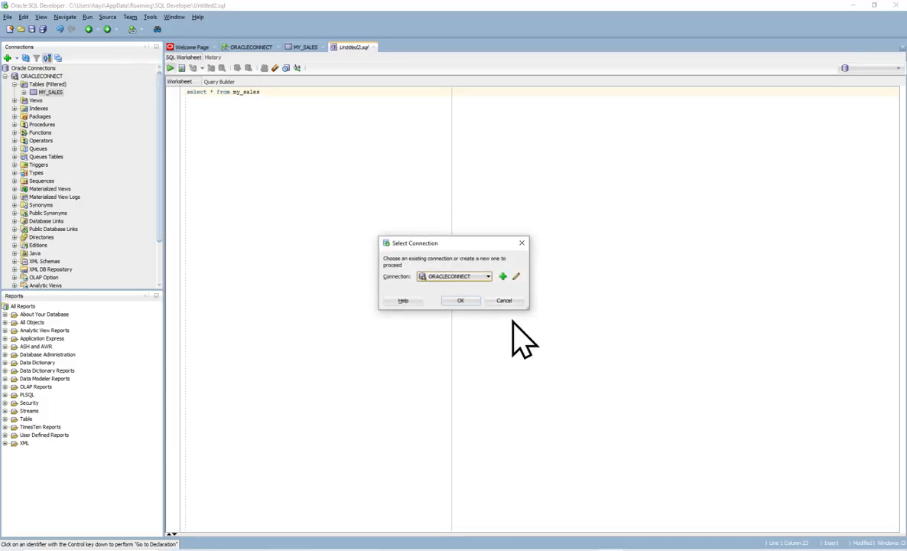
click(460, 301)
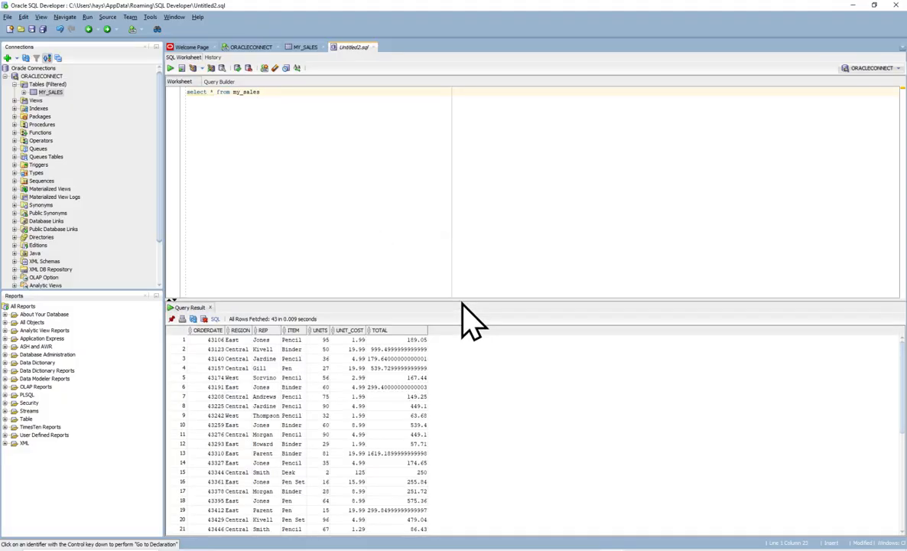